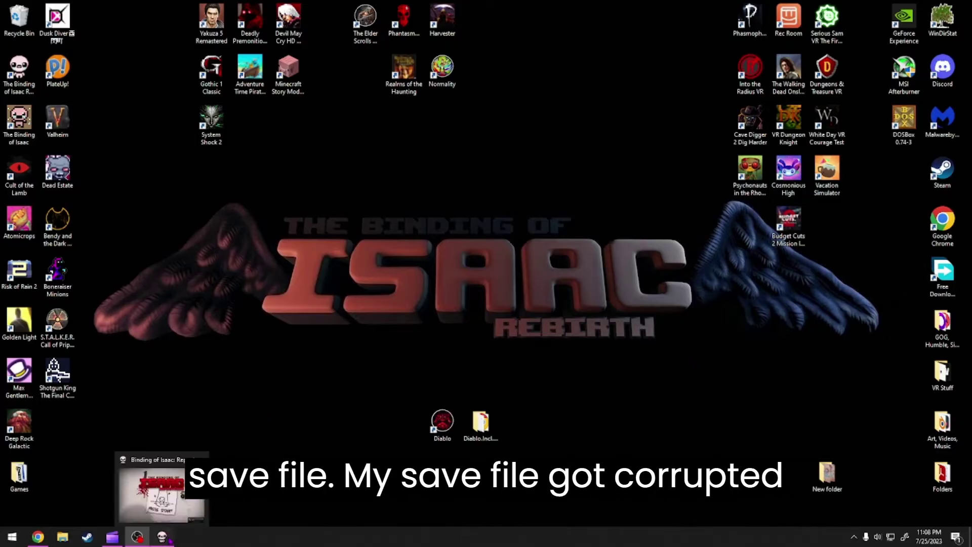
Step: Bring the game back, check File 1's character select, then return to the title screen
left_click(162, 537)
key("space")
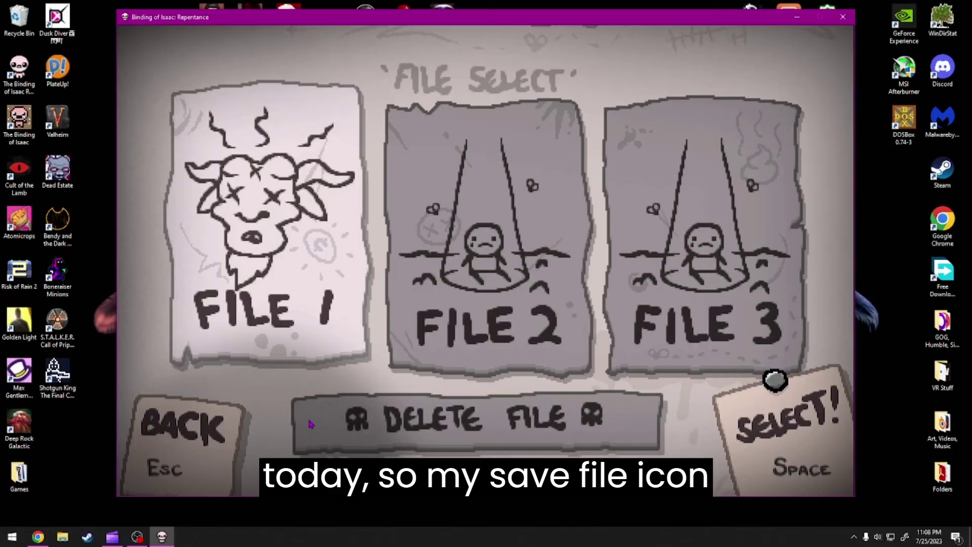
key("space")
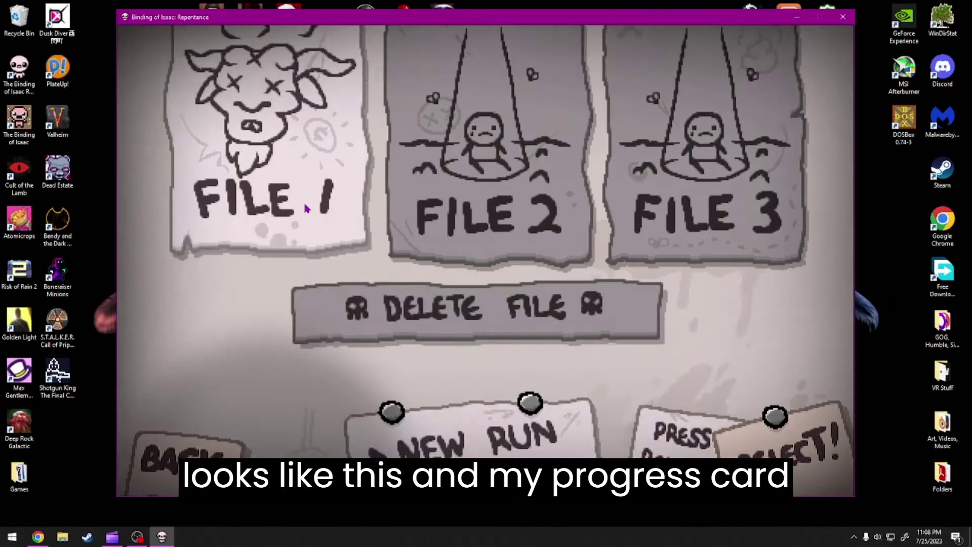
key("space")
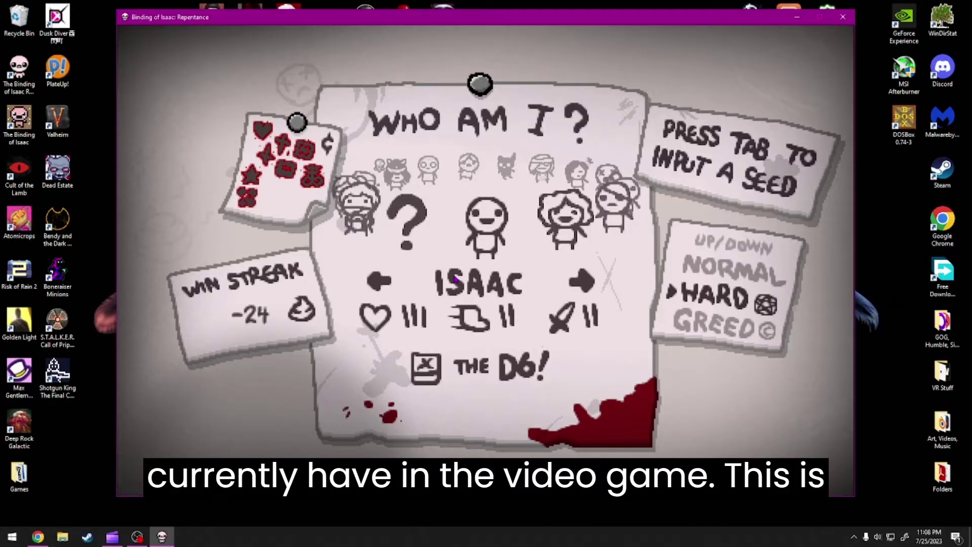
key("Escape")
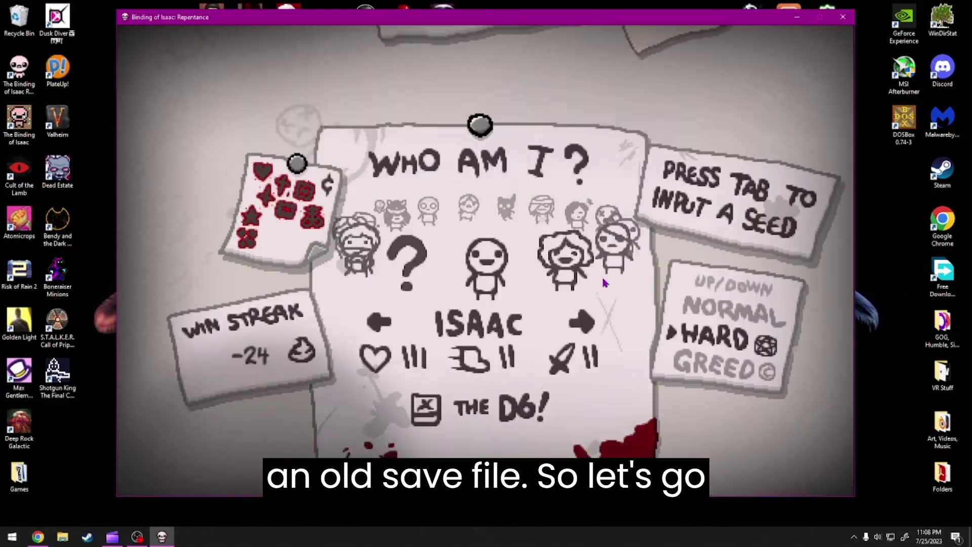
key("Escape")
key("Escape")
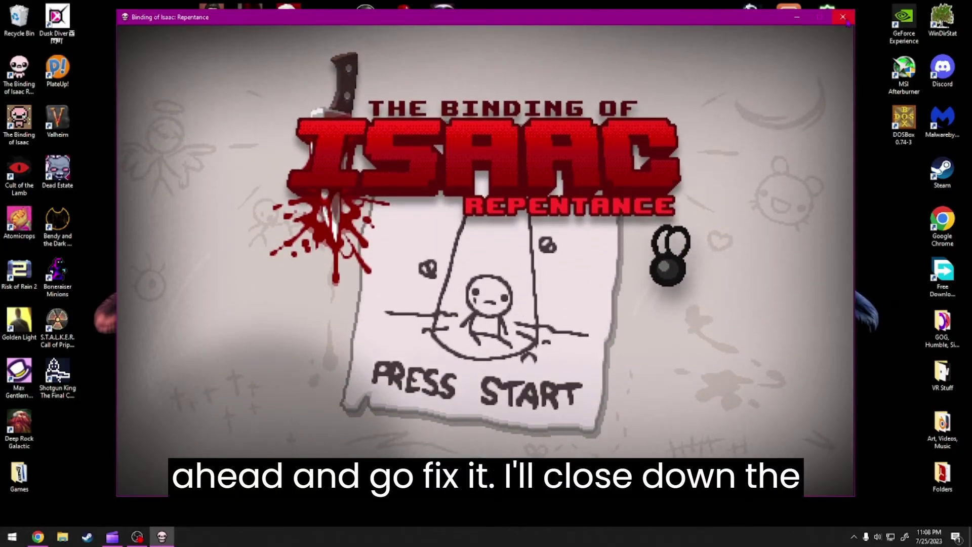
Step: Close the game and show the Documents folder in File Explorer
left_click(848, 23)
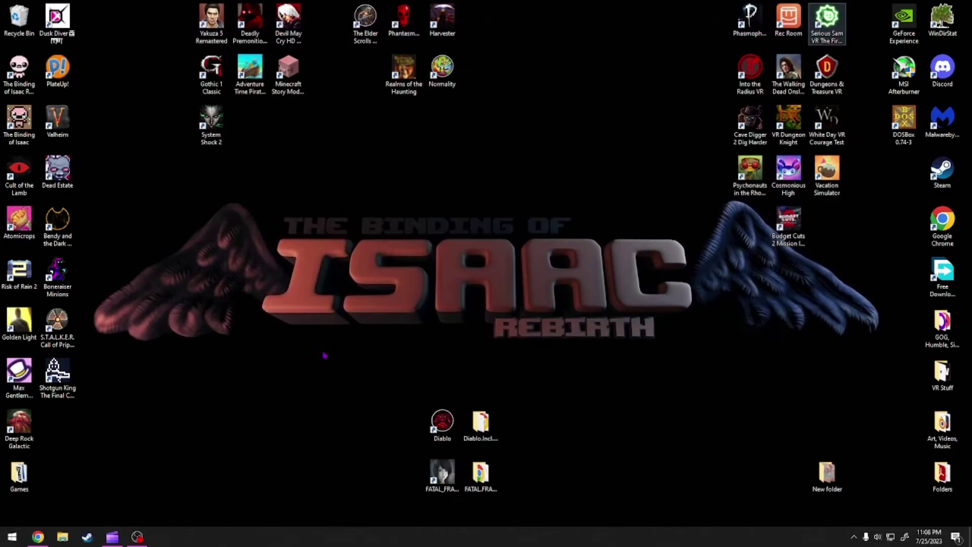
left_click(62, 537)
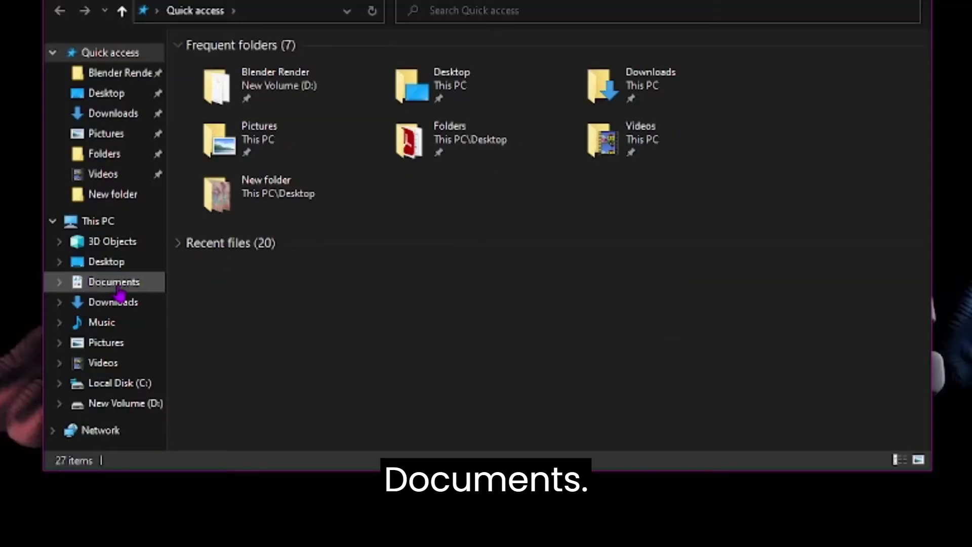
left_click(118, 287)
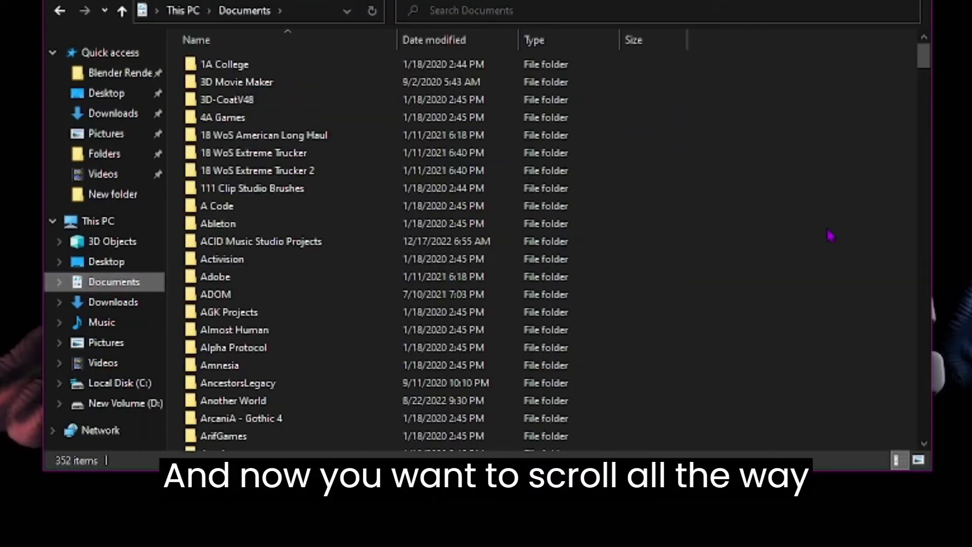
Step: Scroll the Documents listing down to the 'my games' folder
scroll(764, 223, "down", 5)
scroll(760, 226, "down", 4)
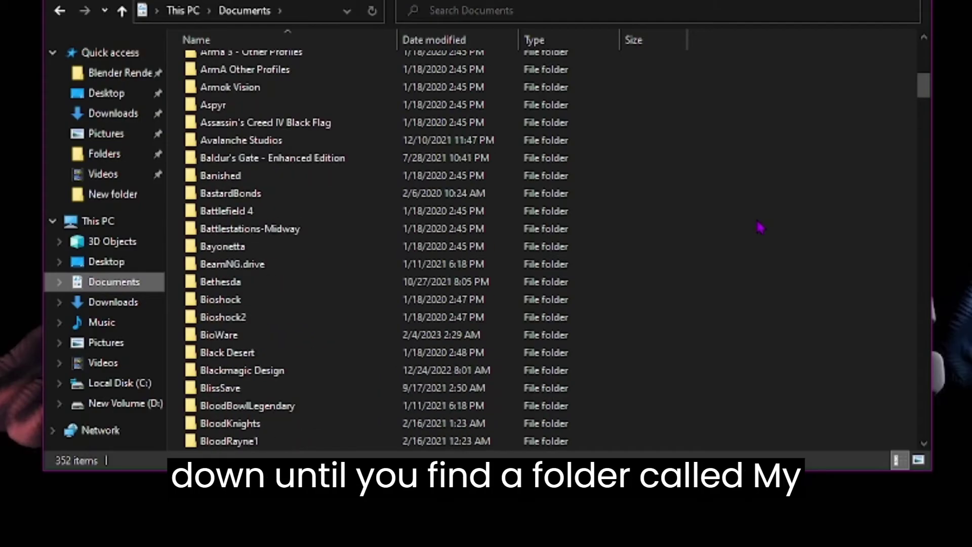
scroll(758, 228, "down", 4)
scroll(758, 227, "down", 5)
scroll(757, 227, "down", 4)
scroll(757, 226, "down", 5)
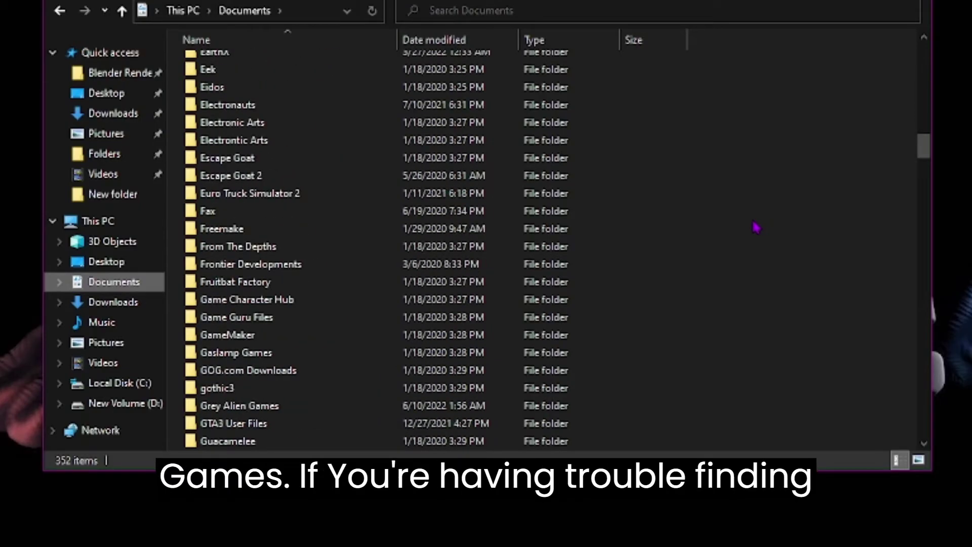
scroll(756, 227, "down", 2)
scroll(756, 227, "down", 3)
scroll(757, 228, "down", 3)
scroll(756, 227, "down", 2)
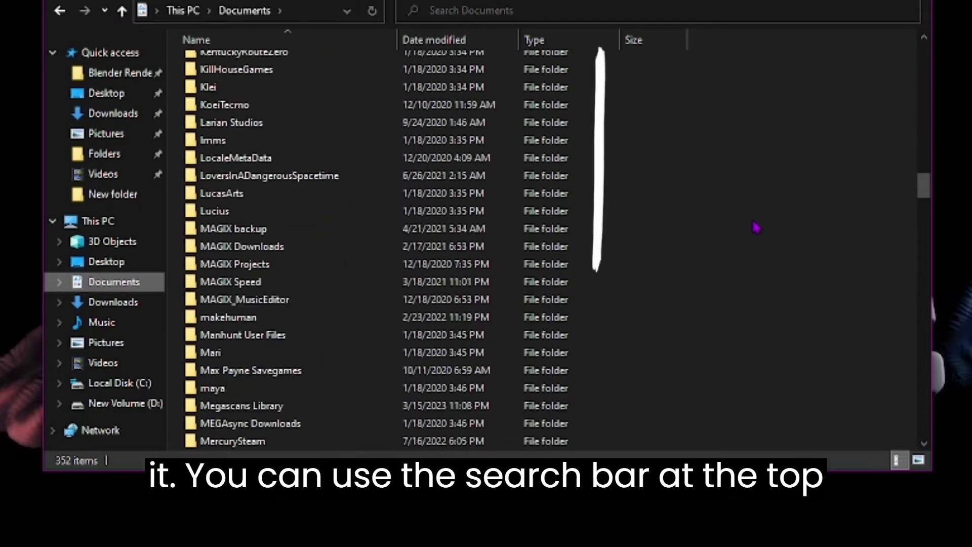
scroll(756, 227, "down", 1)
scroll(756, 227, "down", 1)
scroll(724, 202, "down", 4)
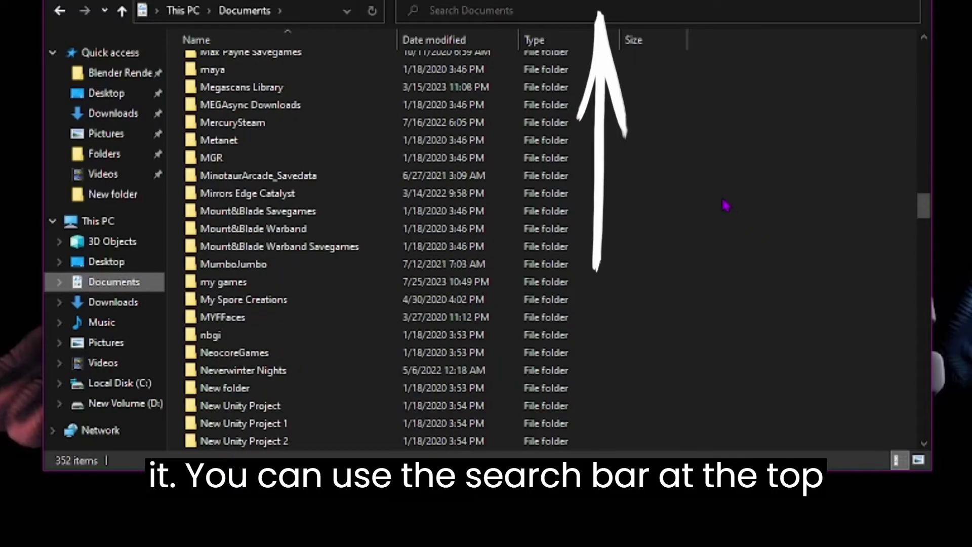
scroll(726, 205, "down", 1)
scroll(726, 205, "down", 1)
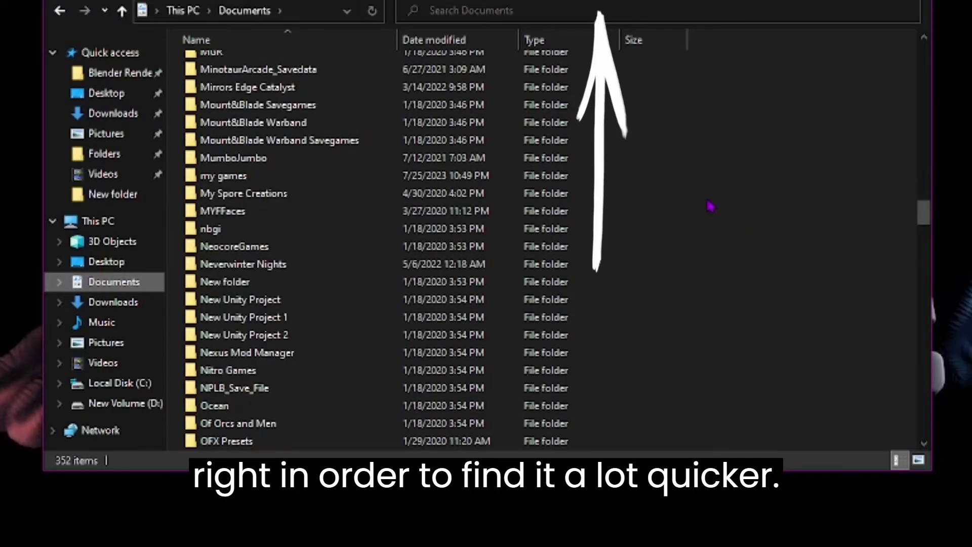
Step: Open 'my games' and bring the Binding of Isaac Repentance folder into view
double_click(248, 183)
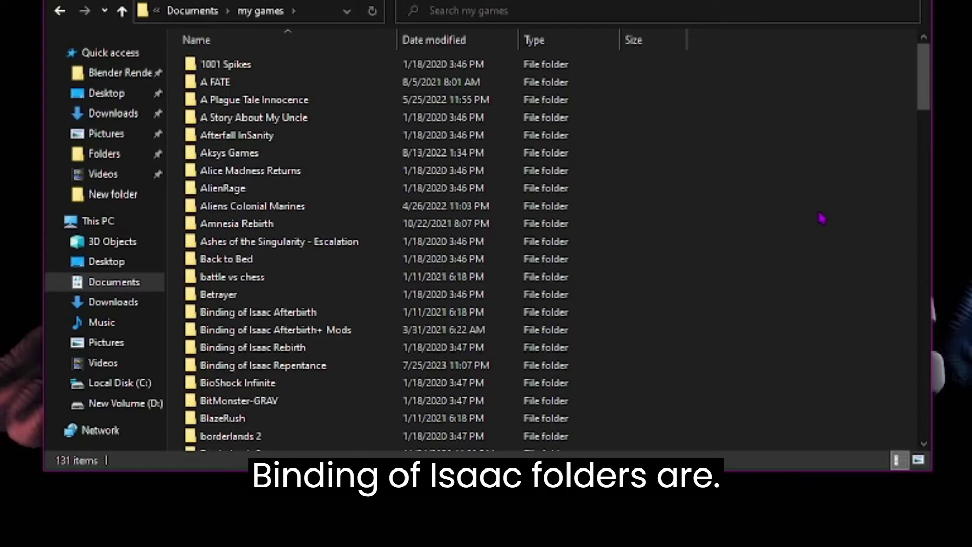
scroll(820, 218, "down", 1)
scroll(815, 217, "down", 1)
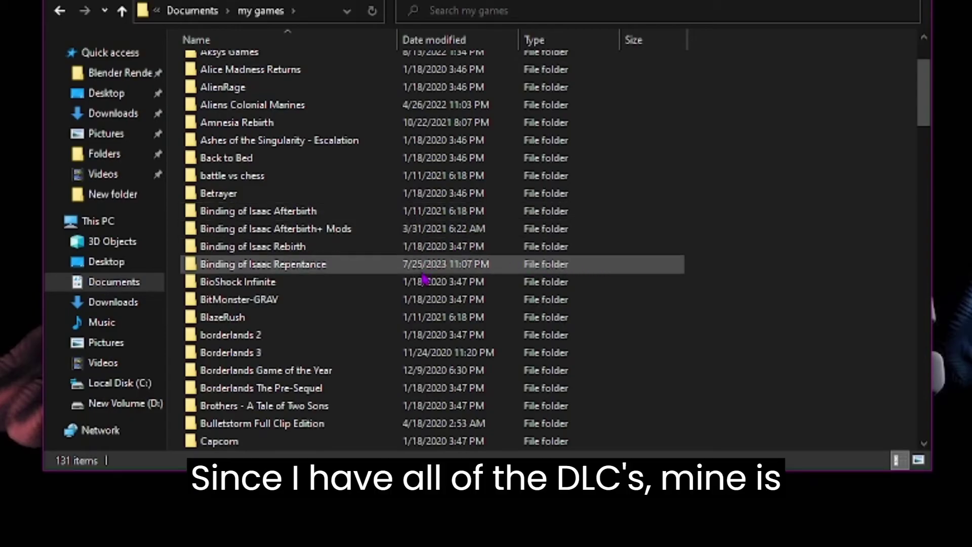
Step: Open the Binding of Isaac Repentance folder and scroll to its newest persistentgamedata files
double_click(361, 272)
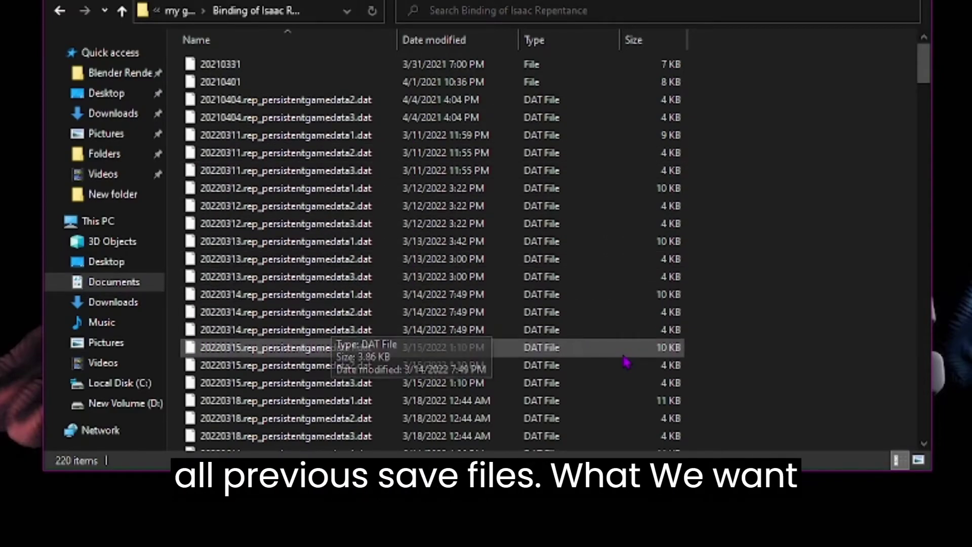
scroll(806, 249, "down", 4)
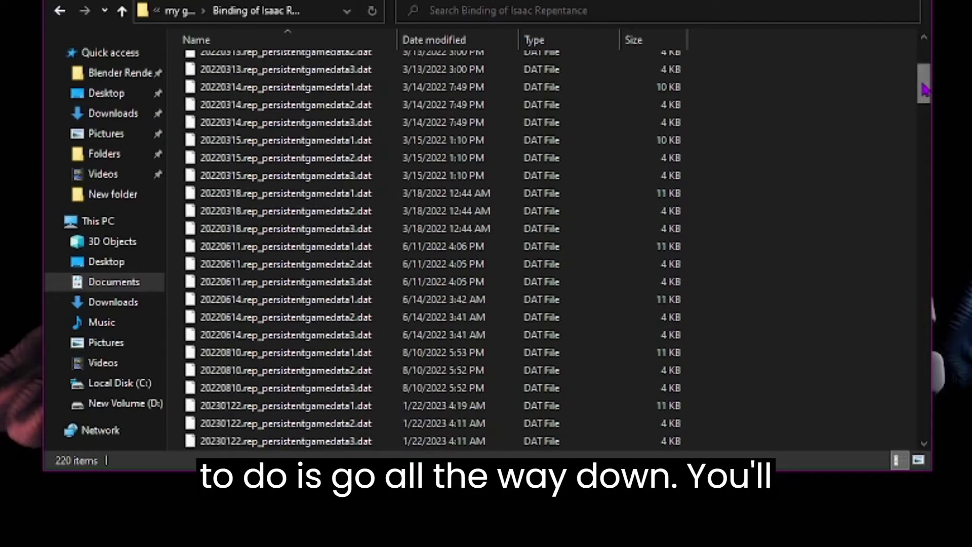
left_click_drag(924, 84, 914, 438)
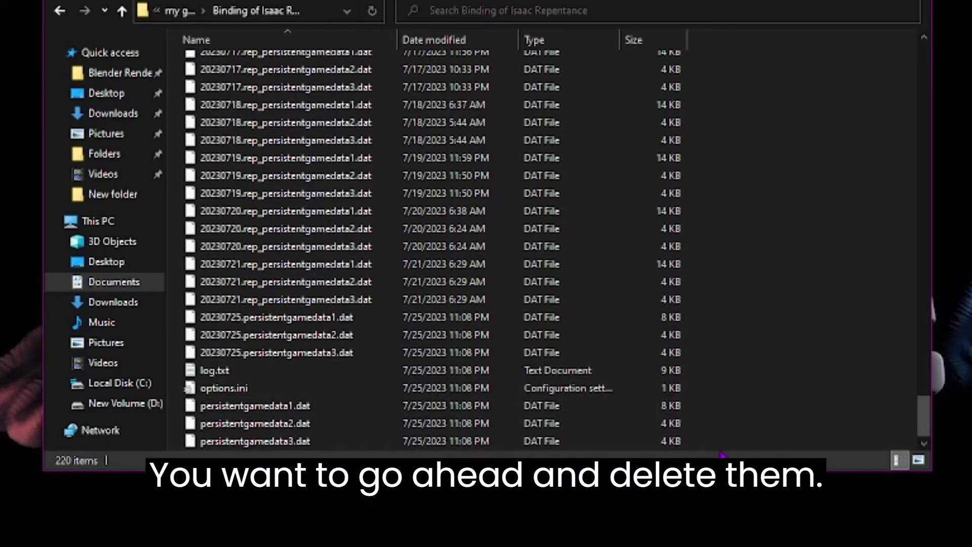
Step: Delete the three persistentgamedata files and three 20230725 copies to the Recycle Bin
left_click_drag(708, 452, 483, 410)
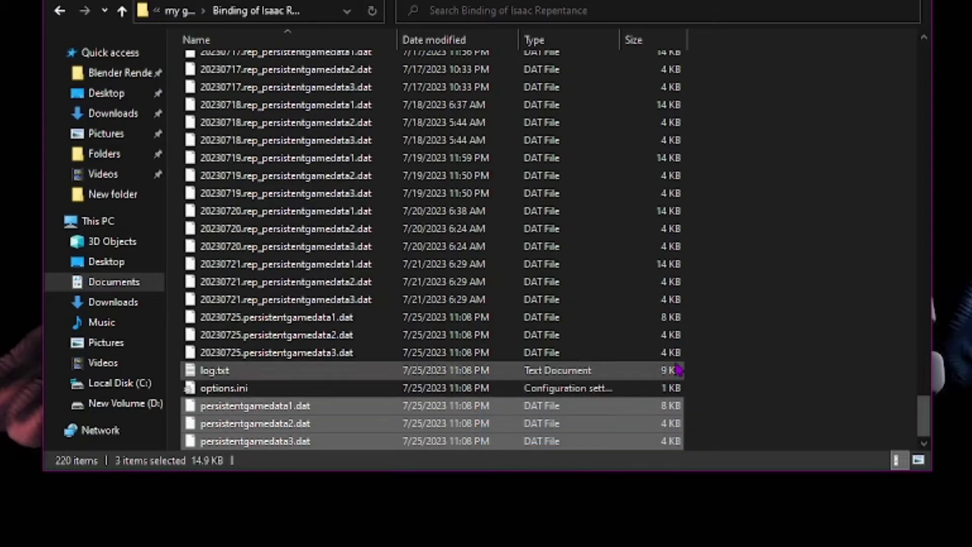
left_click_drag(686, 333, 545, 320)
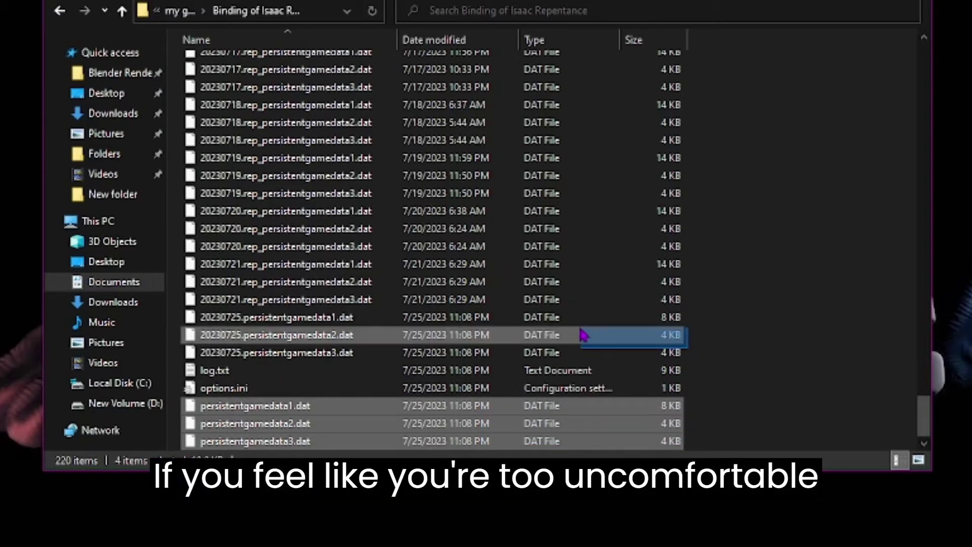
left_click(343, 356, "ctrl")
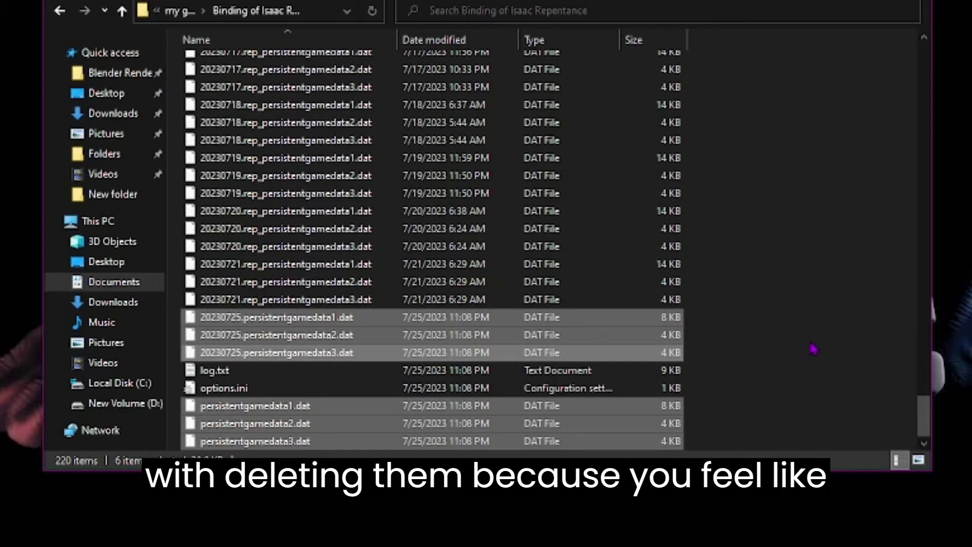
key("Delete")
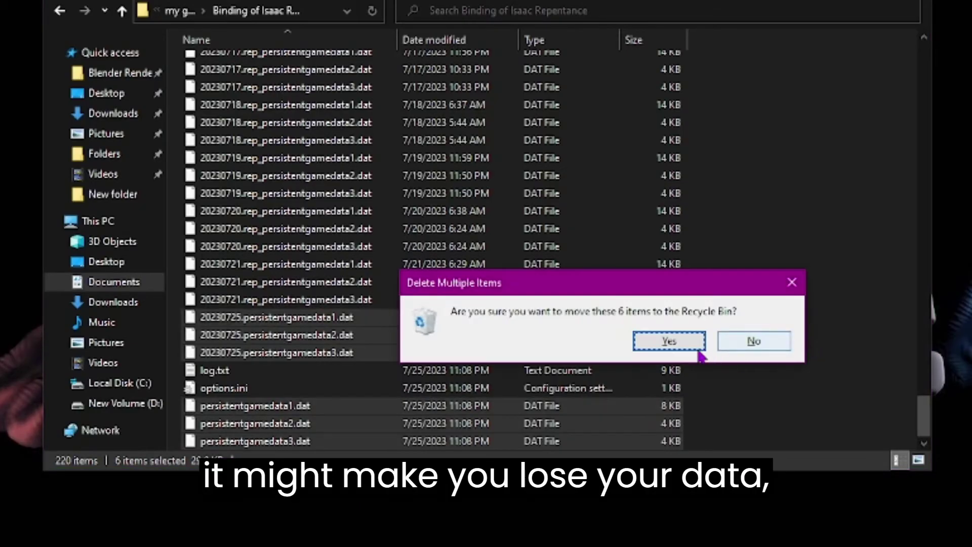
left_click(681, 349)
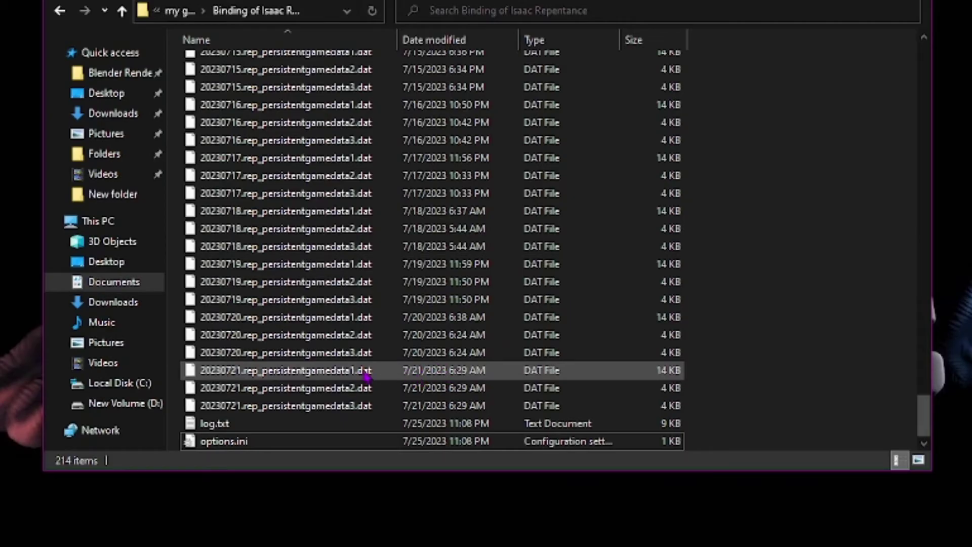
Step: Rename 20230721.rep_persistentgamedata1.dat to persistentgamedata1.dat
right_click(278, 375)
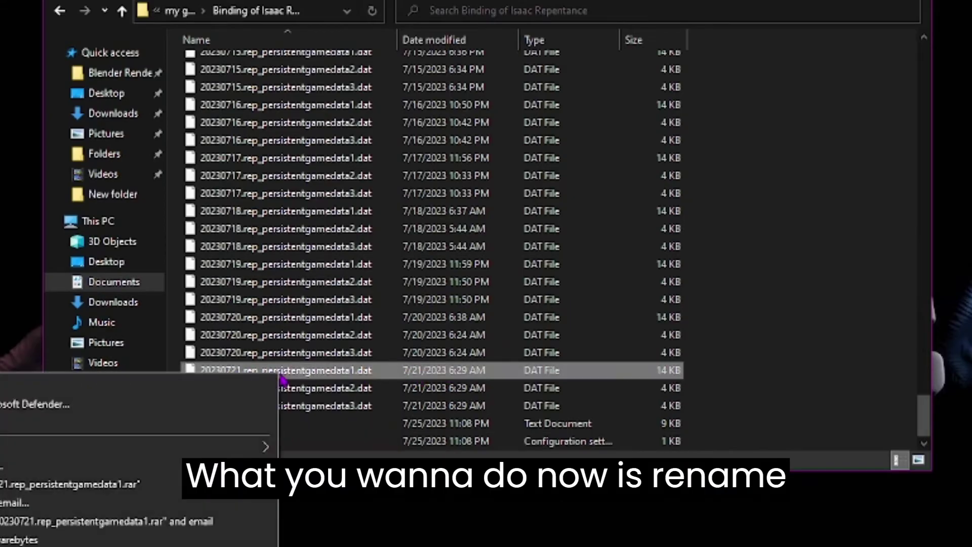
key("m")
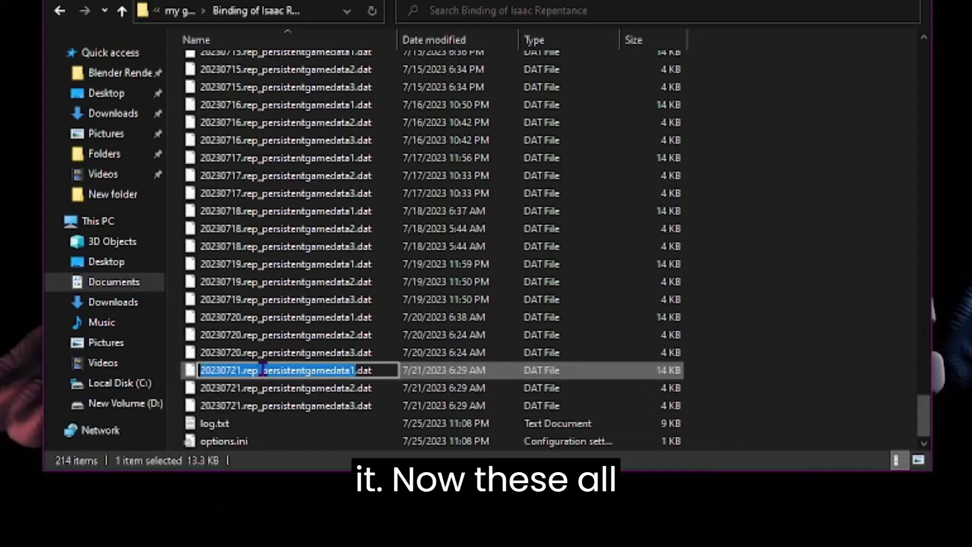
left_click(261, 370)
key("BackSpace")
key("BackSpace")
key("BackSpace")
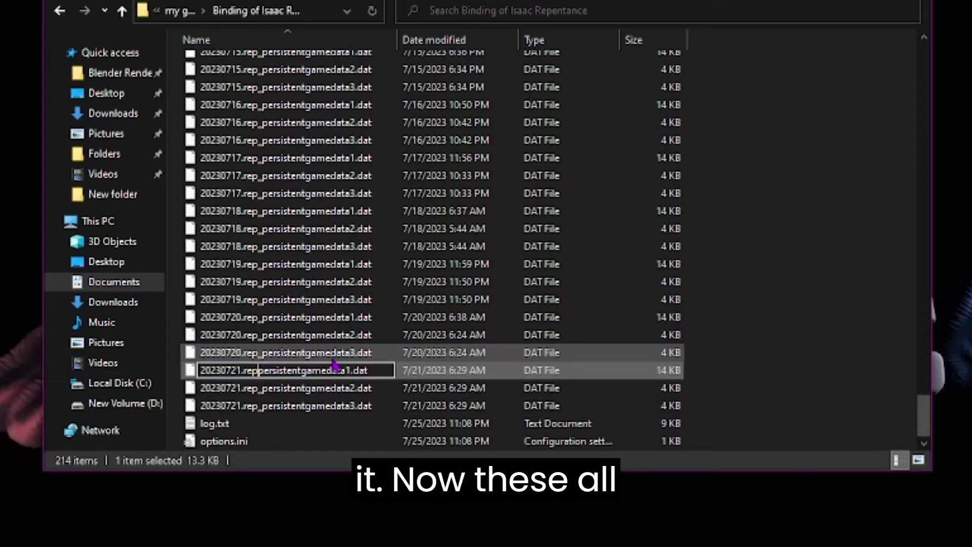
key("BackSpace")
key("BackSpace")
key("BackSpace")
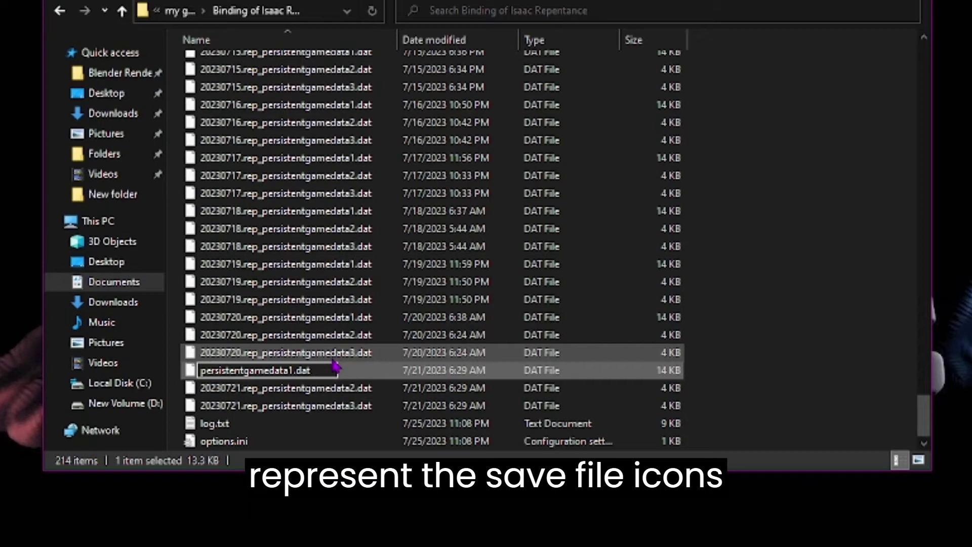
key("Return")
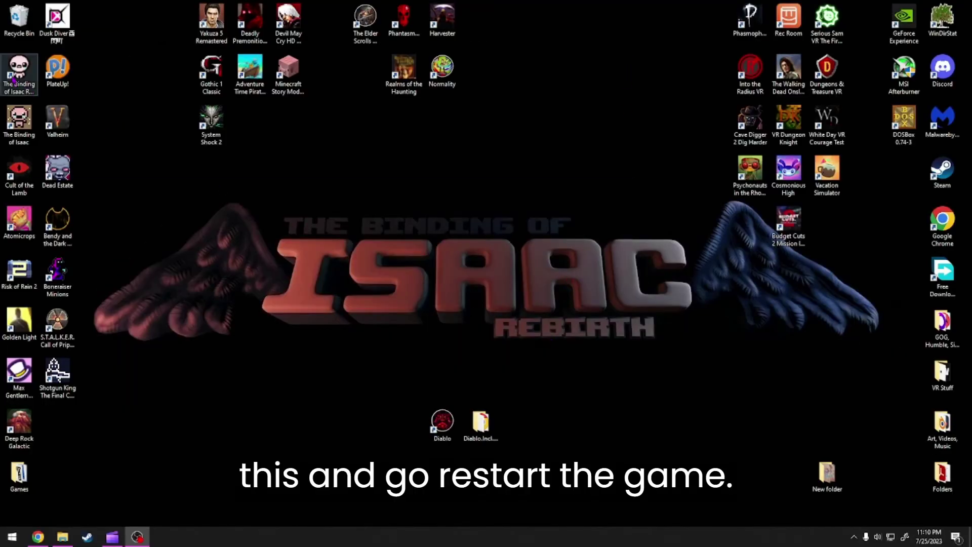
Step: Relaunch the game, load File 1 and browse the restored characters on the wheel
double_click(14, 80)
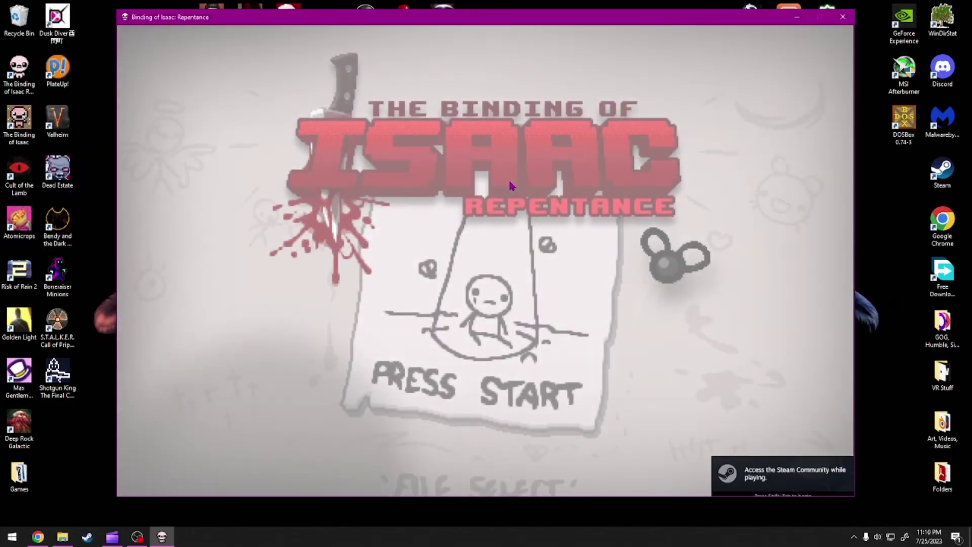
key("Return")
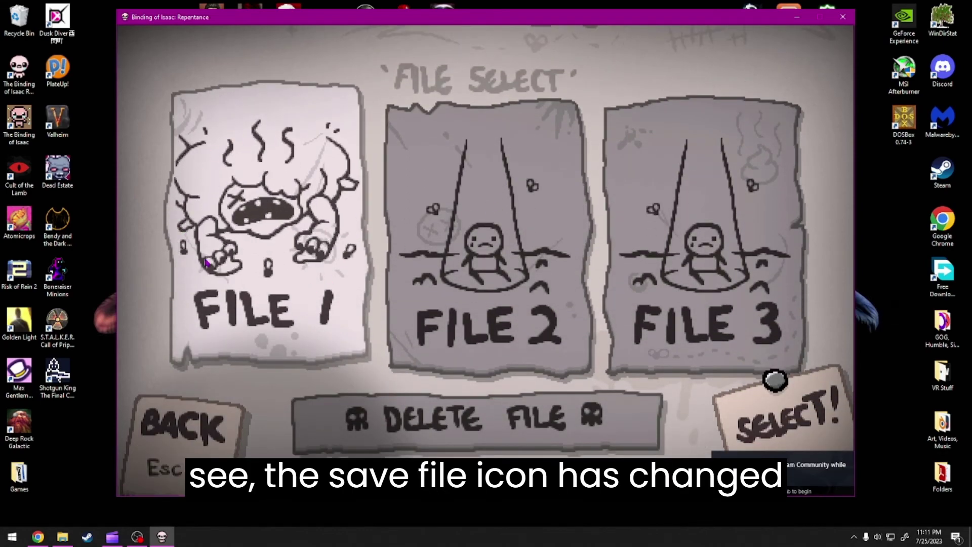
key("Return")
key("Return")
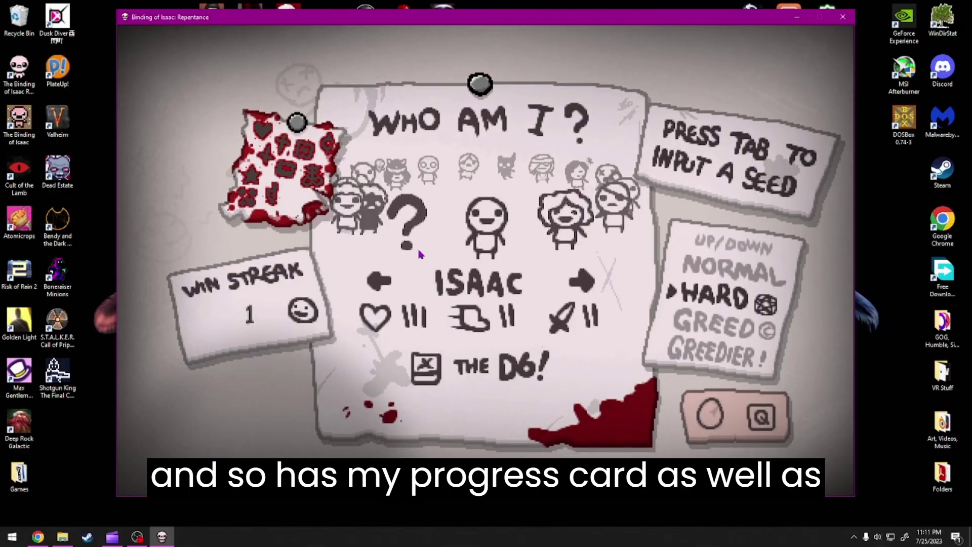
key("Left")
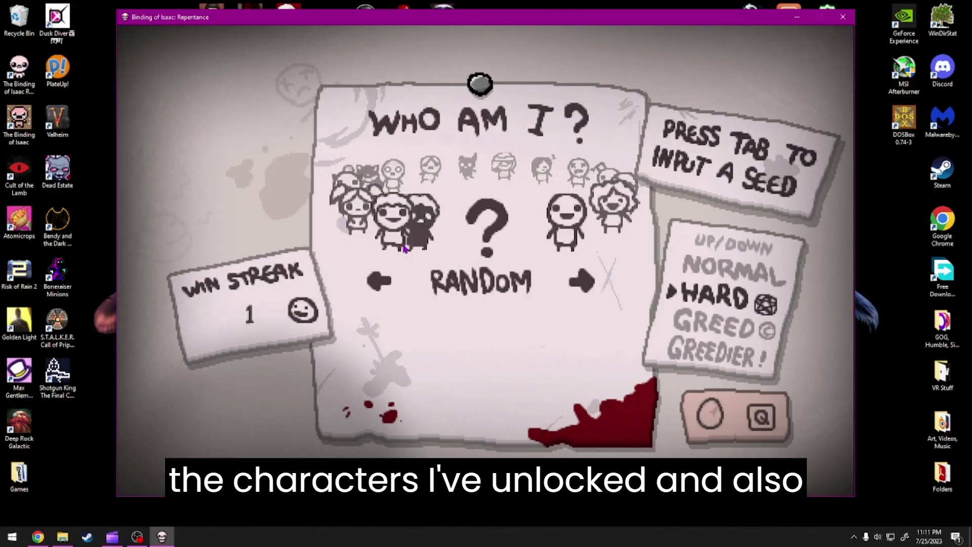
key("Left")
key("Right")
key("Right")
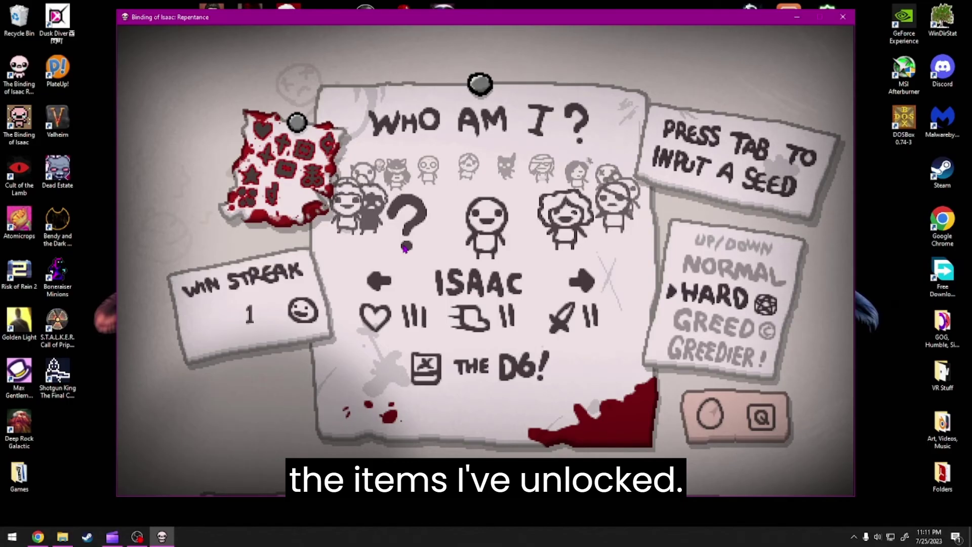